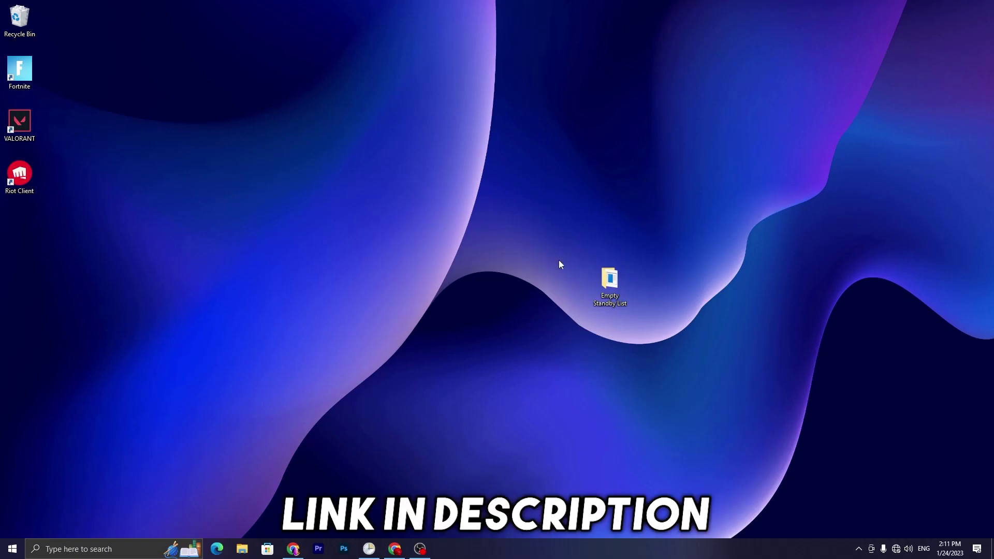
# Check Resource Monitor's memory breakdown from Task Manager, showing about 8729 MB on standby.
pyautogui.moveTo(568, 264); pyautogui.dragTo(715, 335)
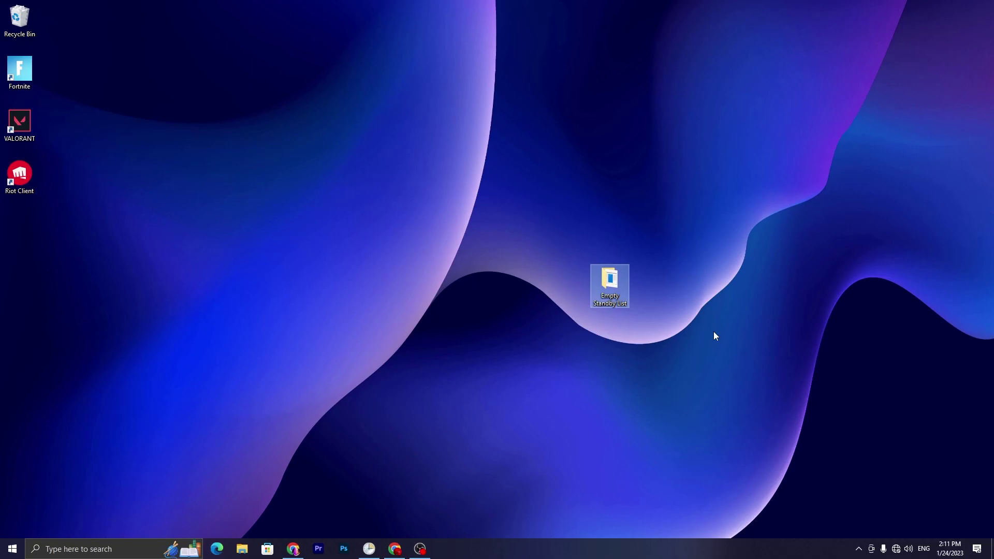
pyautogui.click(523, 469)
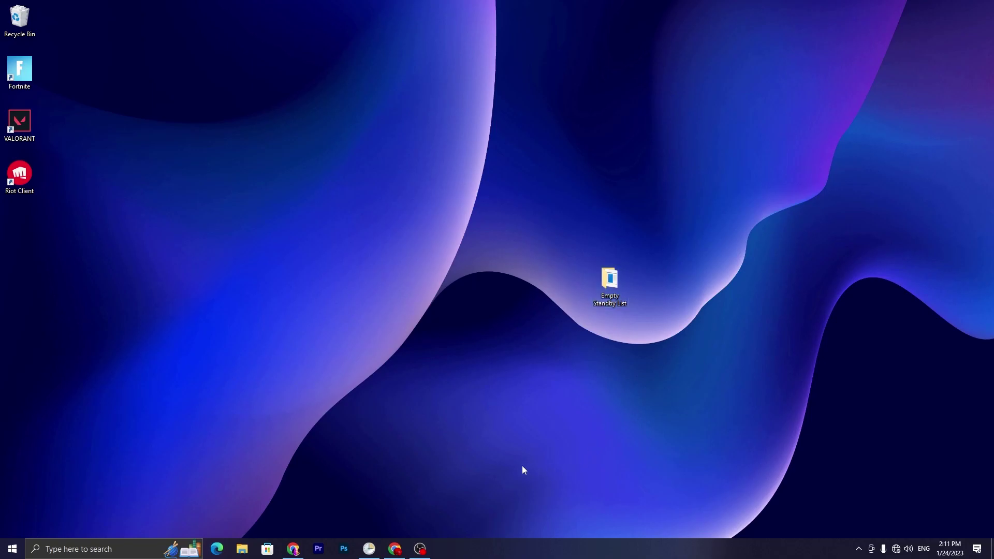
pyautogui.rightClick(559, 554)
pyautogui.click(582, 498)
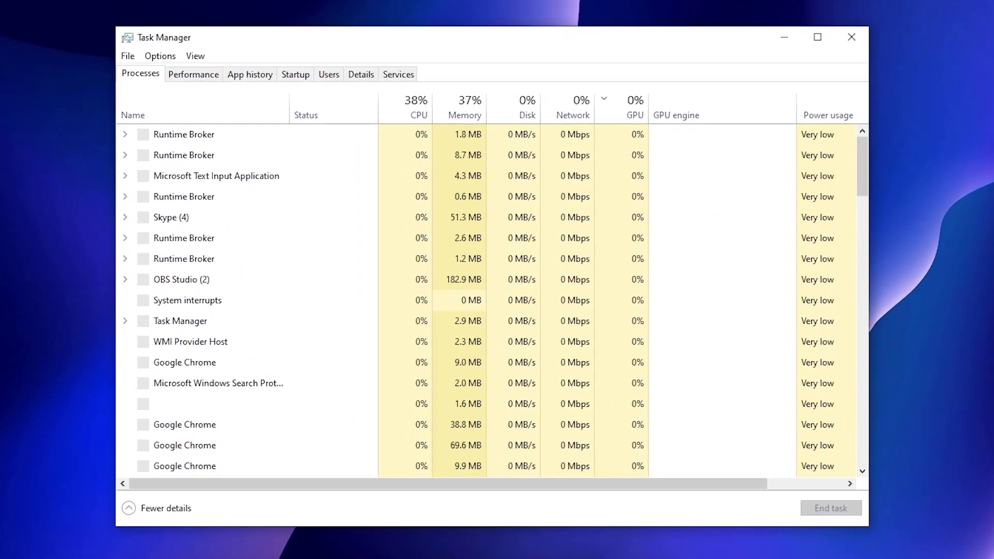
pyautogui.click(200, 75)
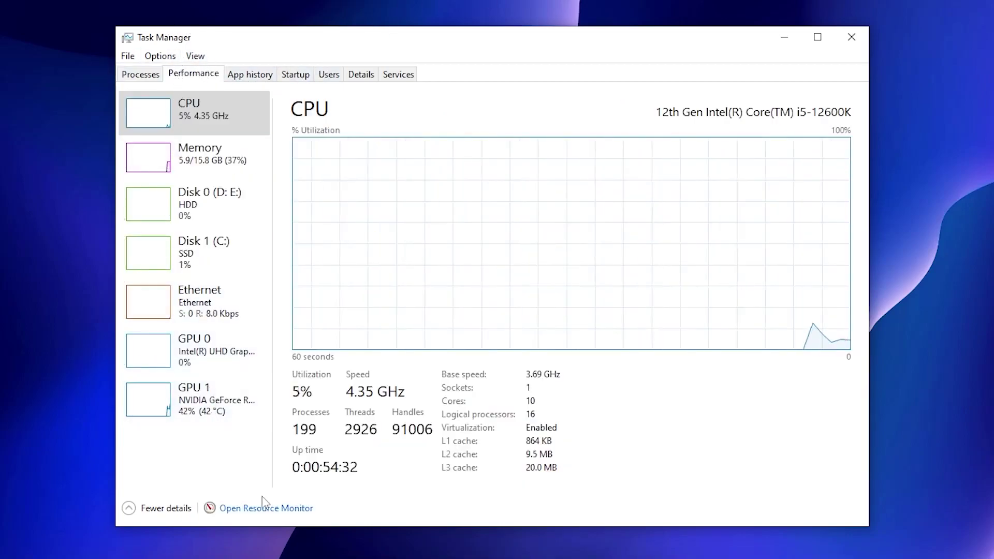
pyautogui.click(289, 509)
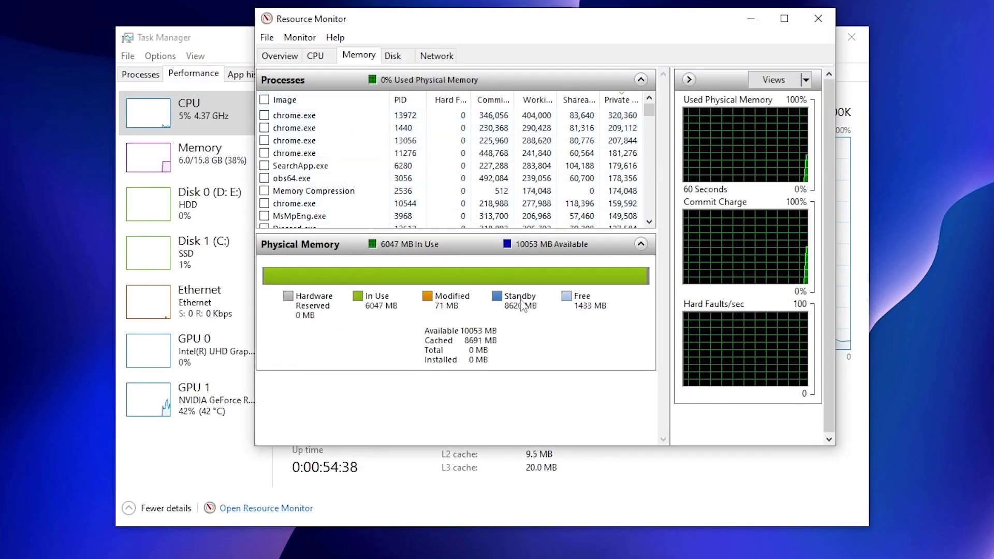
pyautogui.moveTo(515, 305)
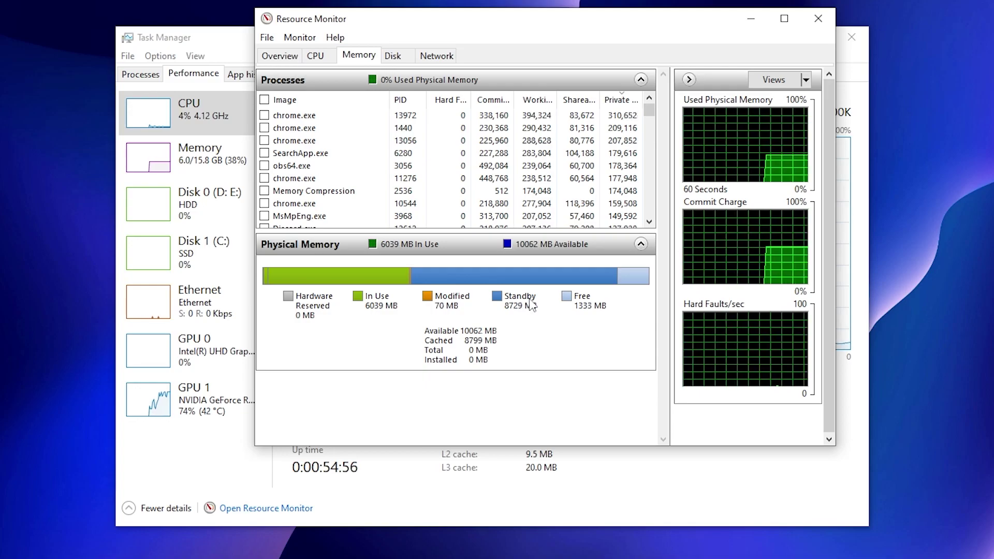
# Close Resource Monitor and Task Manager, then select the Empty Standby List desktop folder.
pyautogui.click(818, 18)
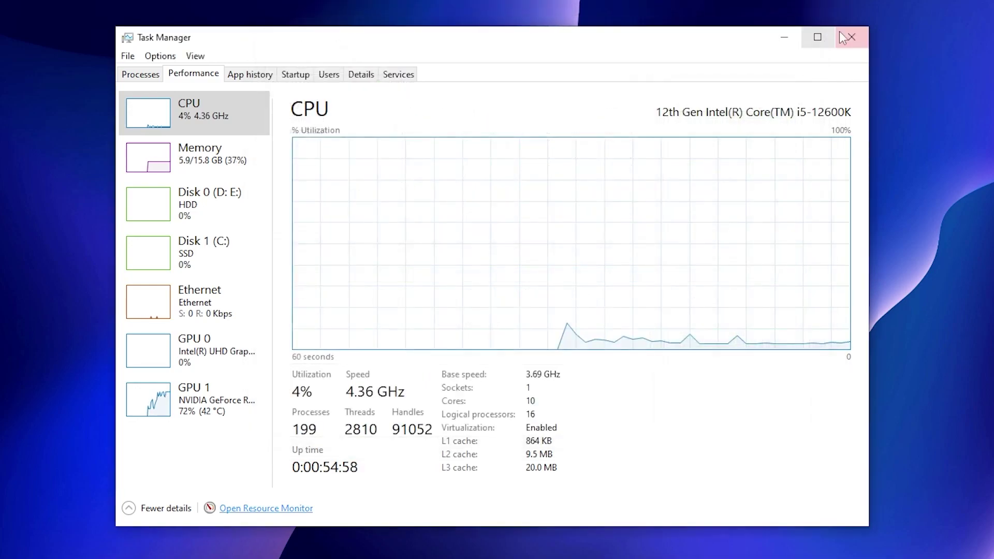
pyautogui.click(851, 36)
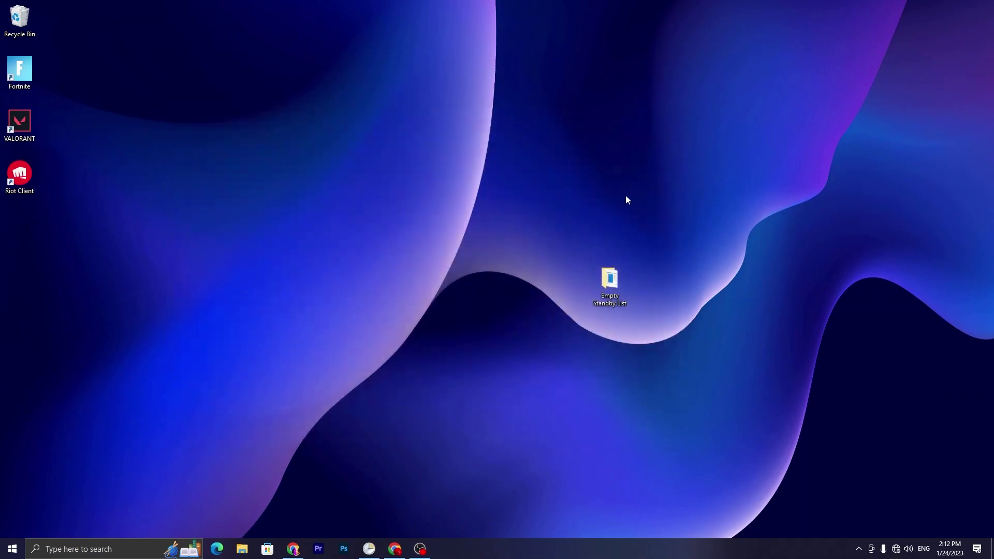
pyautogui.moveTo(544, 197); pyautogui.dragTo(678, 357)
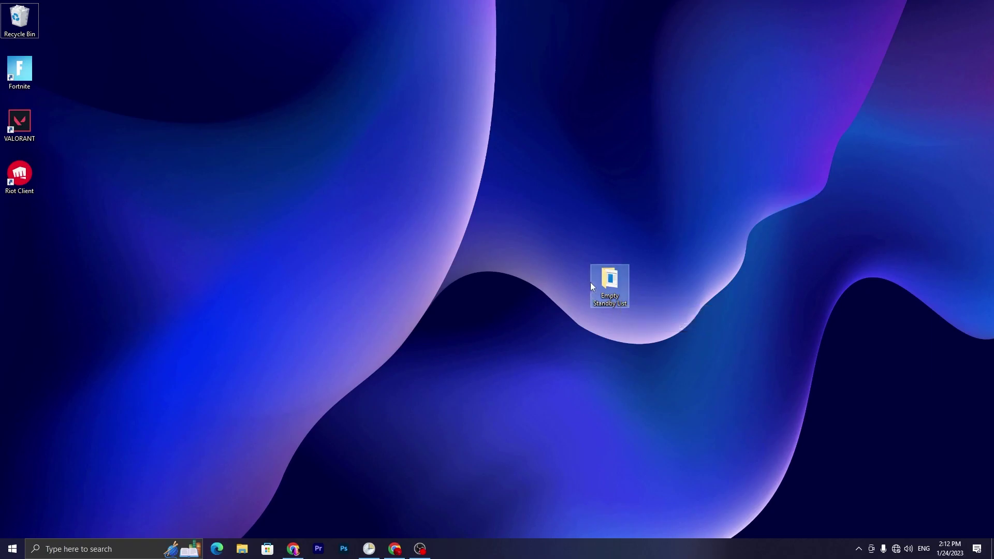
# Give EmptyStandbyList the Run this program as an administrator compatibility setting, then close the folder.
pyautogui.doubleClick(607, 284)
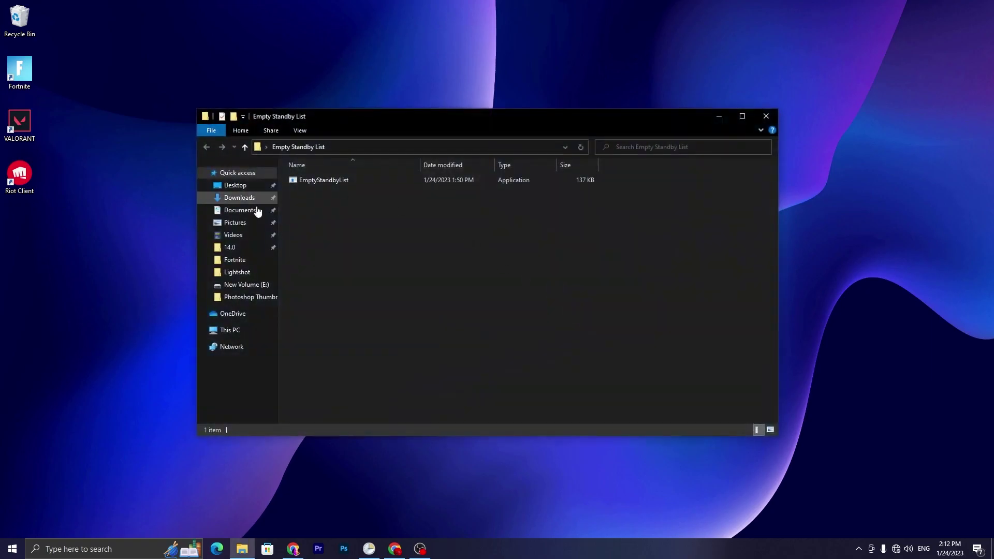
pyautogui.rightClick(322, 181)
pyautogui.click(353, 435)
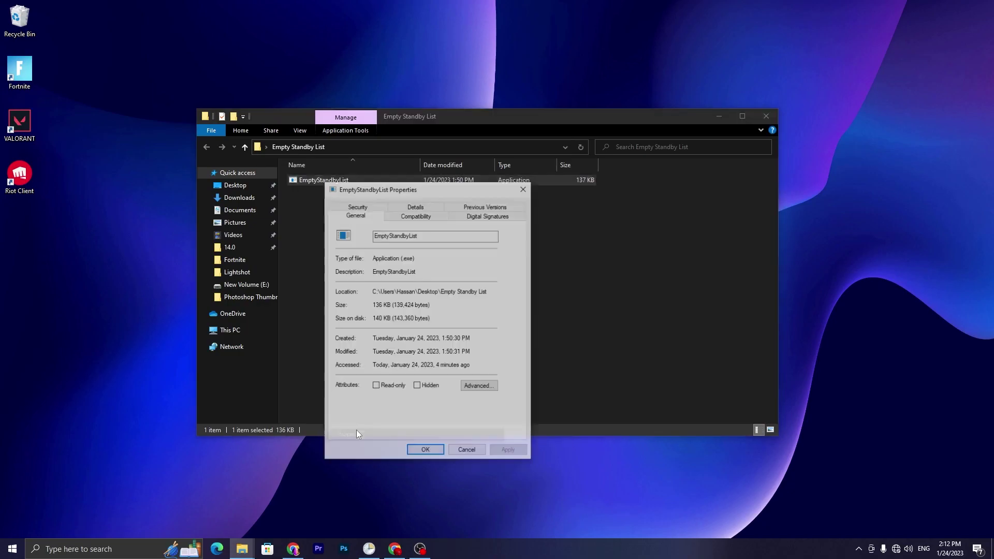
pyautogui.click(425, 215)
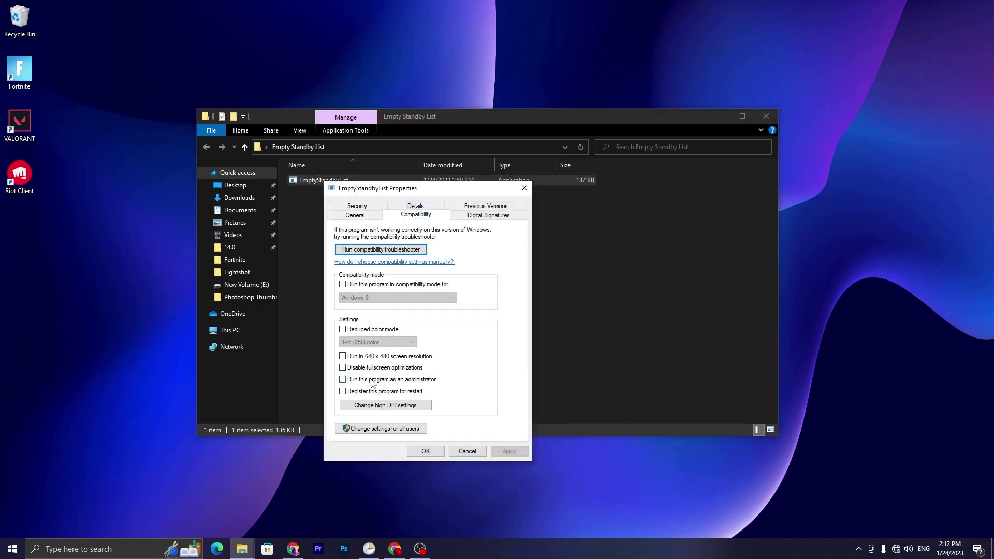
pyautogui.click(344, 380)
pyautogui.click(509, 451)
pyautogui.click(426, 451)
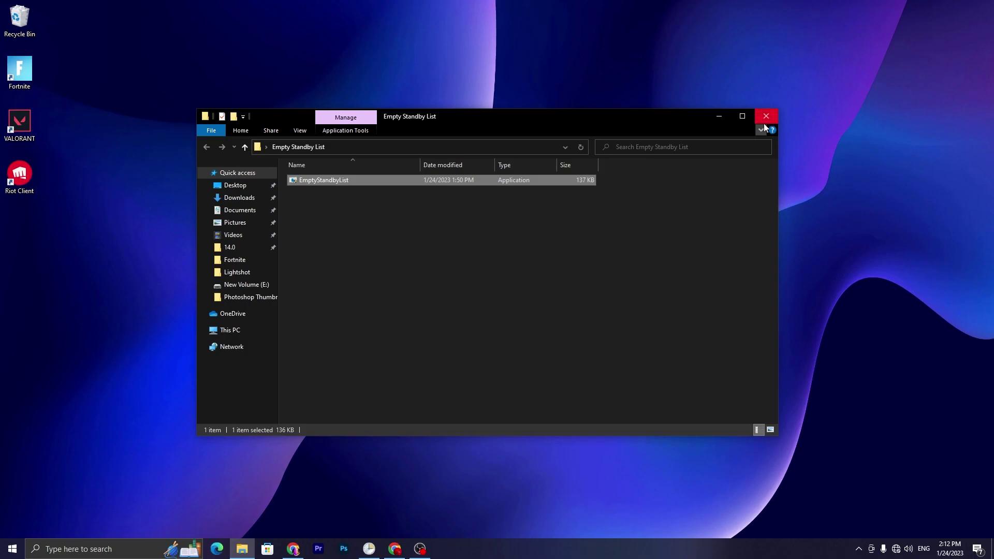
pyautogui.click(765, 120)
# Cut the Empty Standby List folder from the desktop and paste it into Local Disk (C:).
pyautogui.rightClick(606, 288)
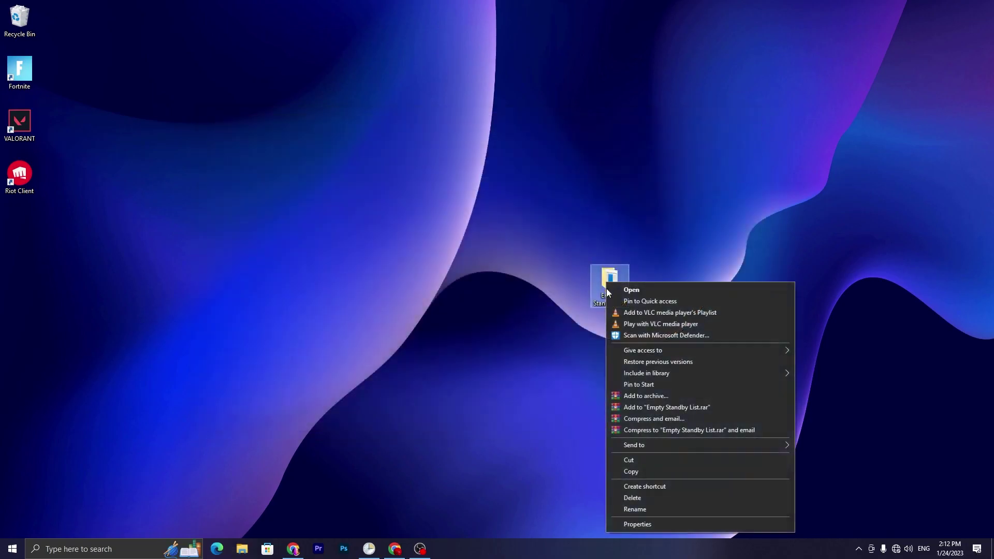
pyautogui.click(628, 460)
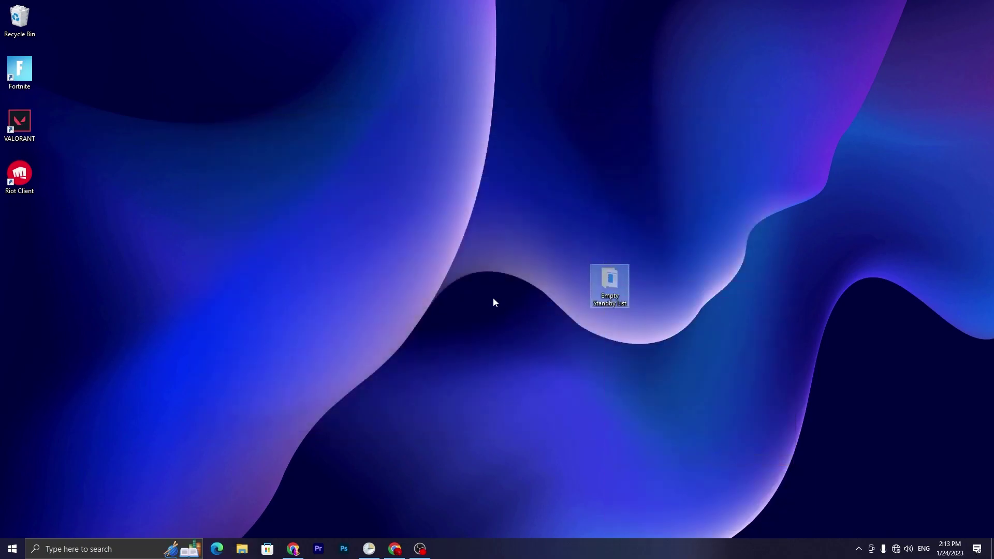
pyautogui.click(242, 548)
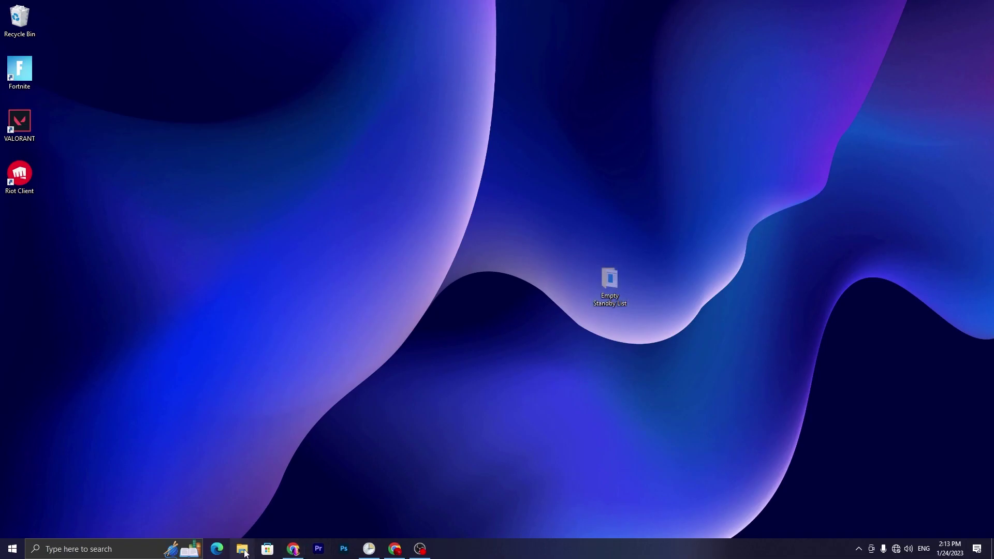
pyautogui.click(251, 327)
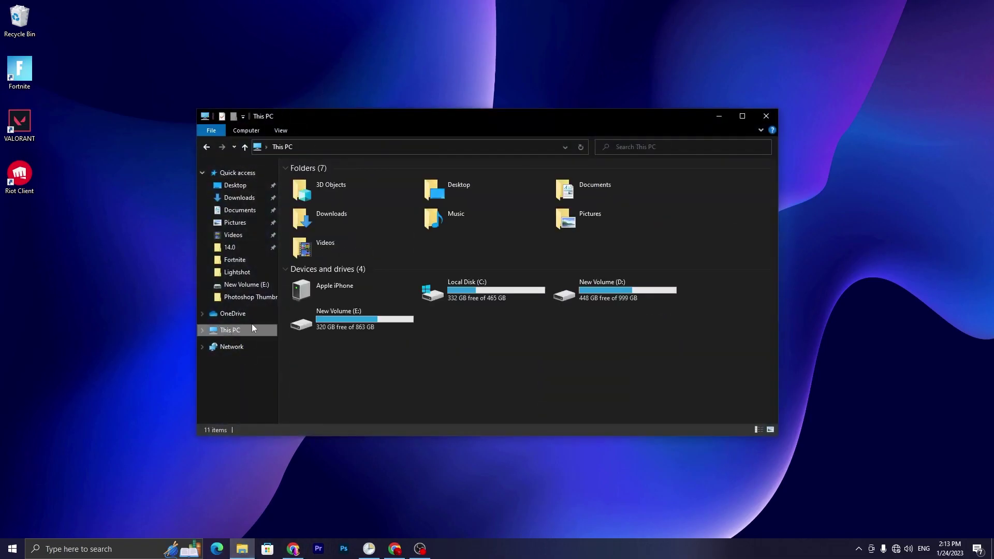
pyautogui.doubleClick(442, 291)
pyautogui.rightClick(403, 290)
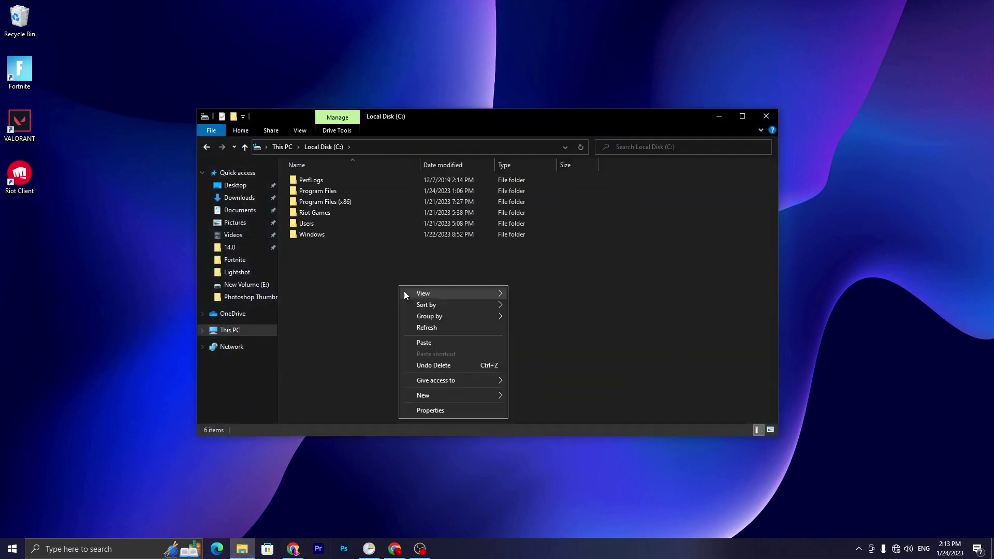
pyautogui.click(427, 345)
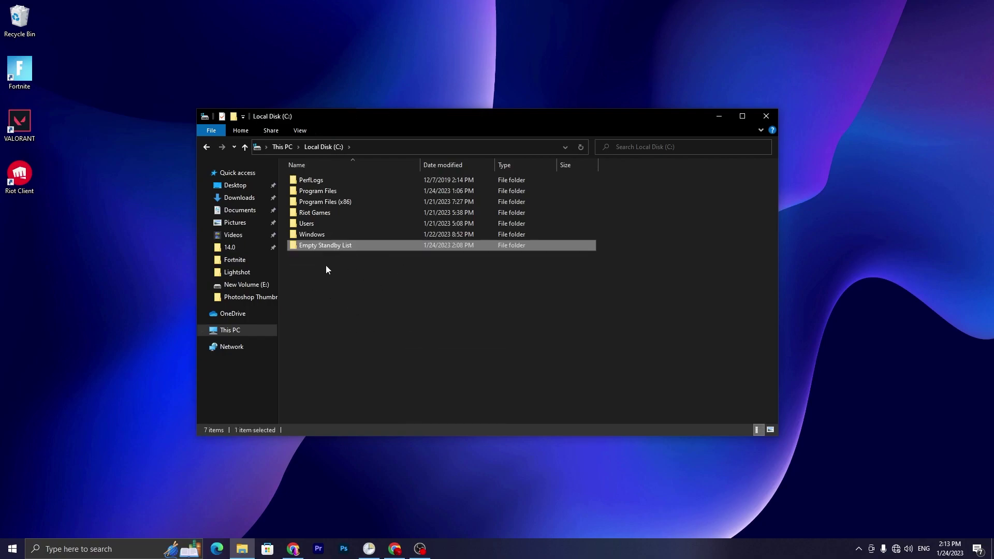
pyautogui.click(766, 115)
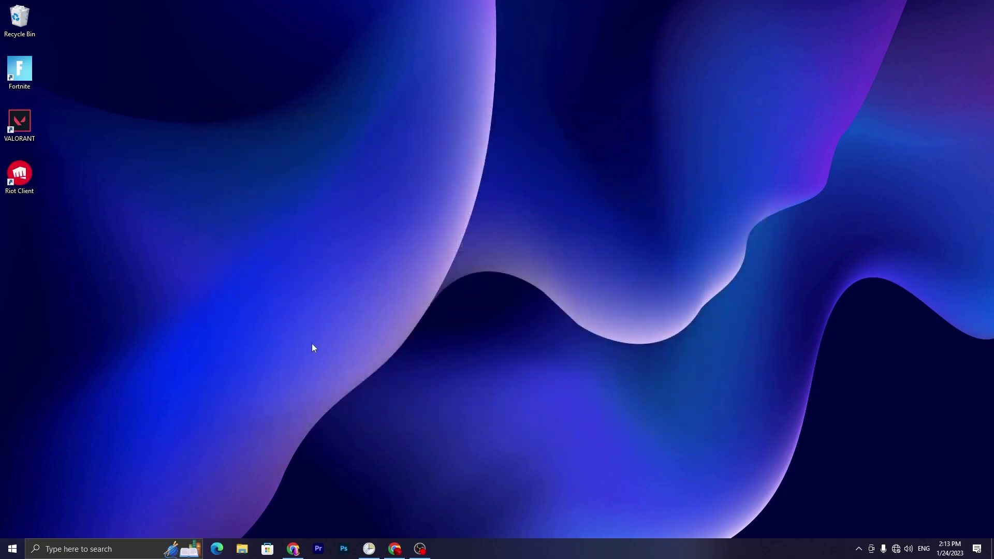
# Search for Task Scheduler, run it as administrator, and maximize its window.
pyautogui.click(67, 550)
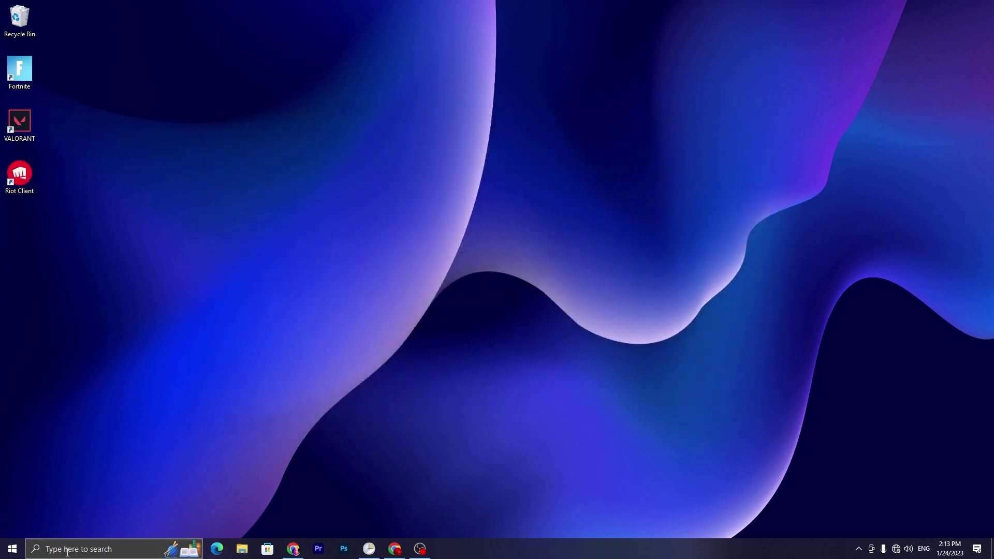
pyautogui.write('t')
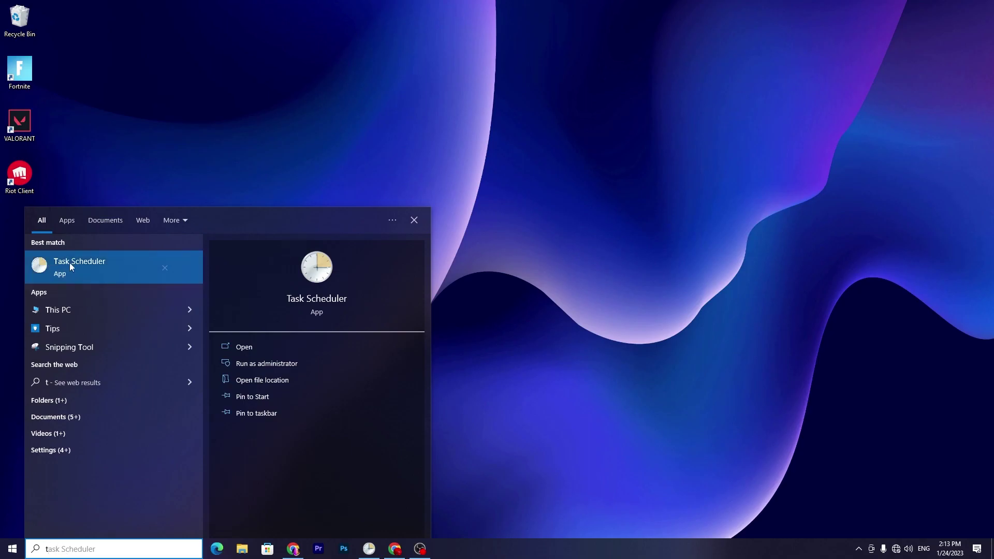
pyautogui.click(282, 364)
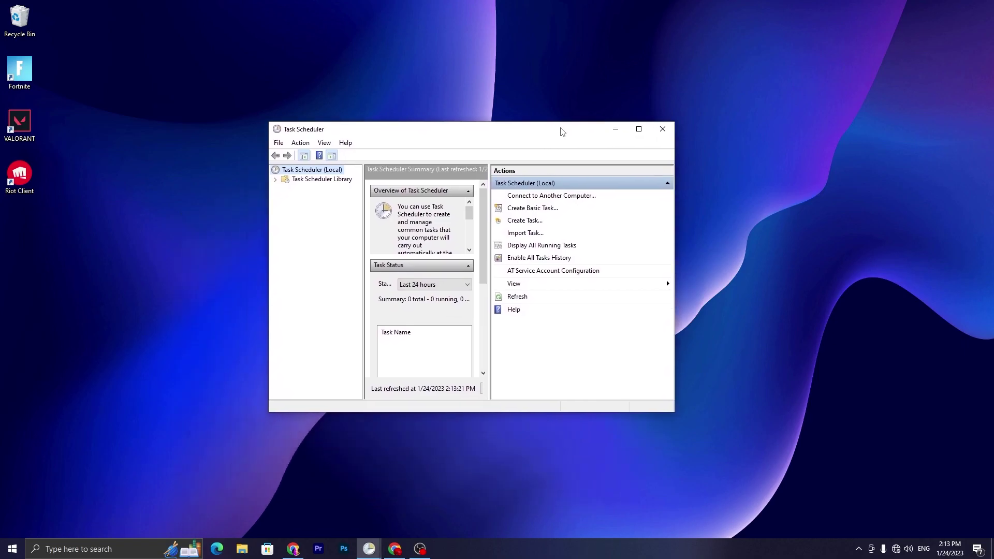
pyautogui.click(638, 129)
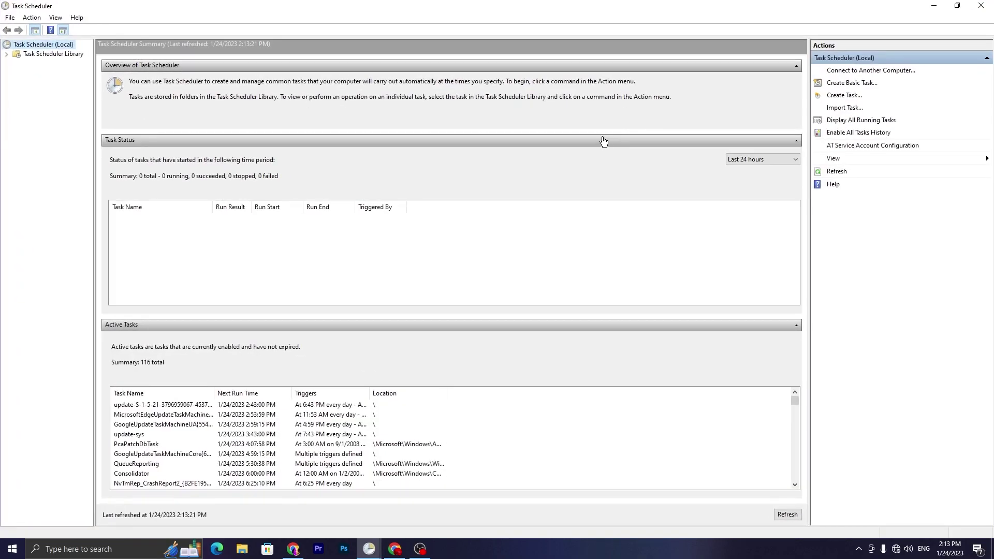
# Start a new custom task and name it 'Ripex TWEAKS'.
pyautogui.click(843, 96)
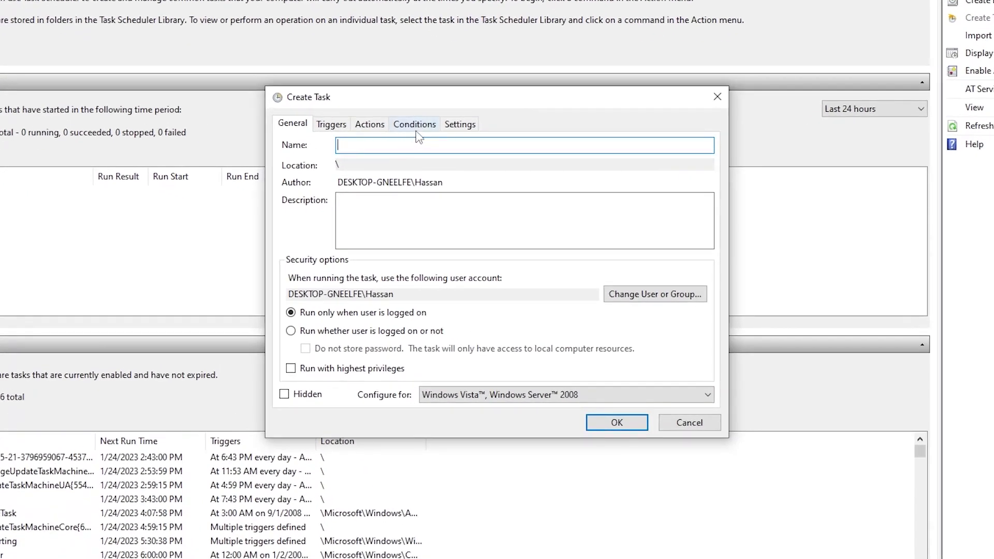
pyautogui.write('Ripex TWEAKS')
# Set the task's user account to SYSTEM.
pyautogui.click(673, 302)
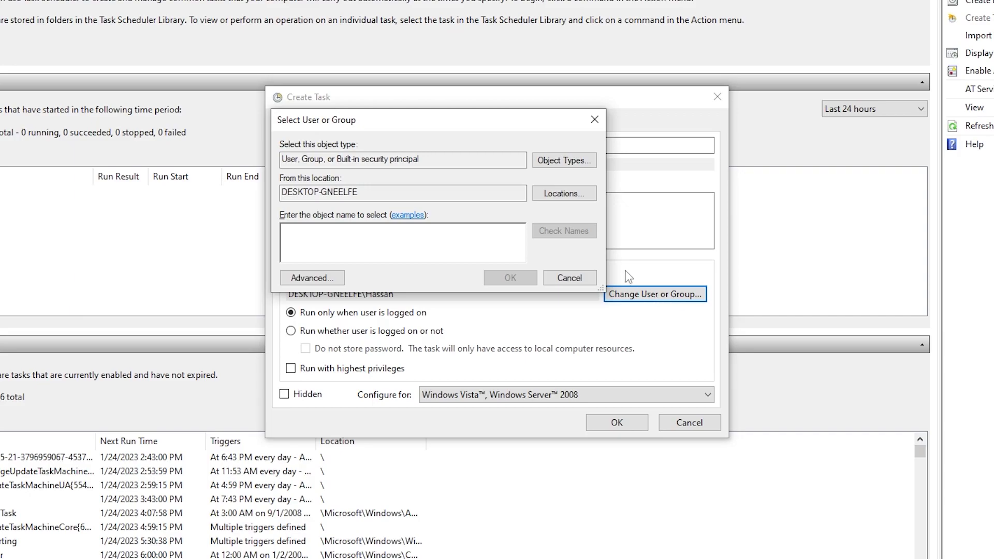
pyautogui.click(311, 278)
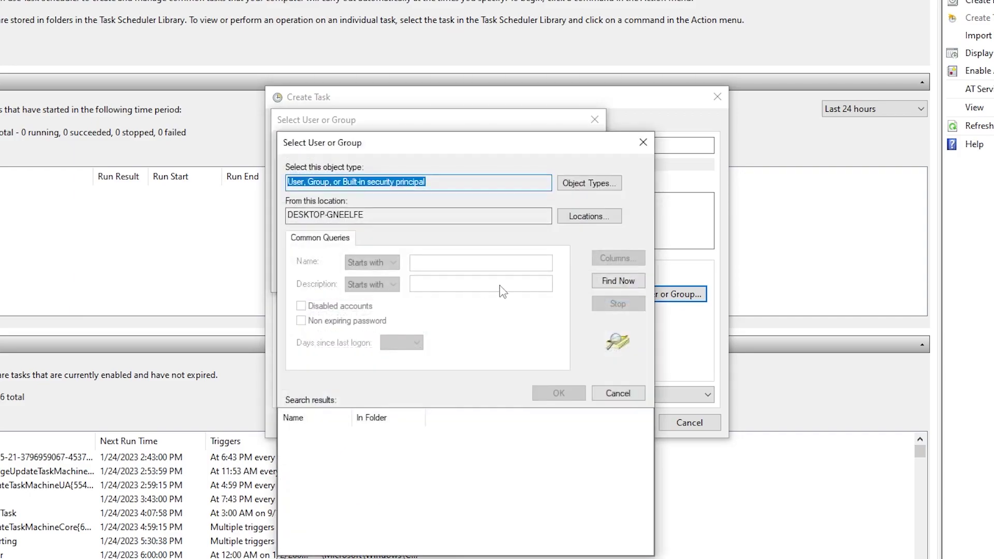
pyautogui.click(605, 283)
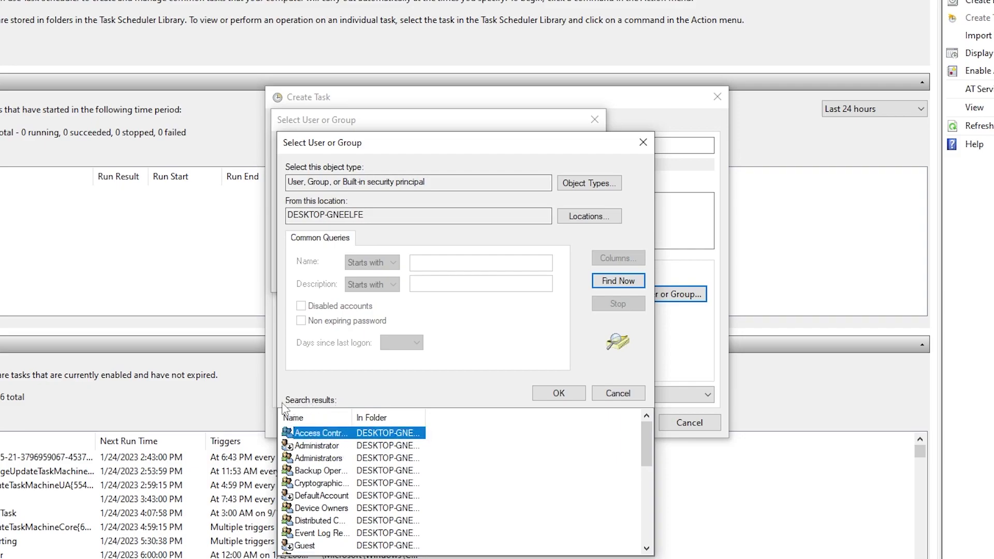
pyautogui.scroll(-6, 332, 445)
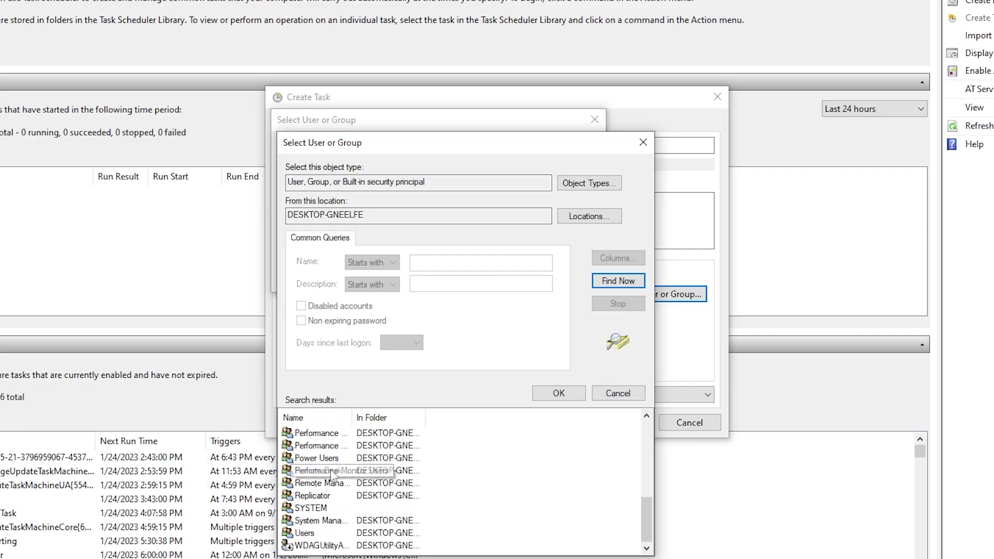
pyautogui.click(309, 511)
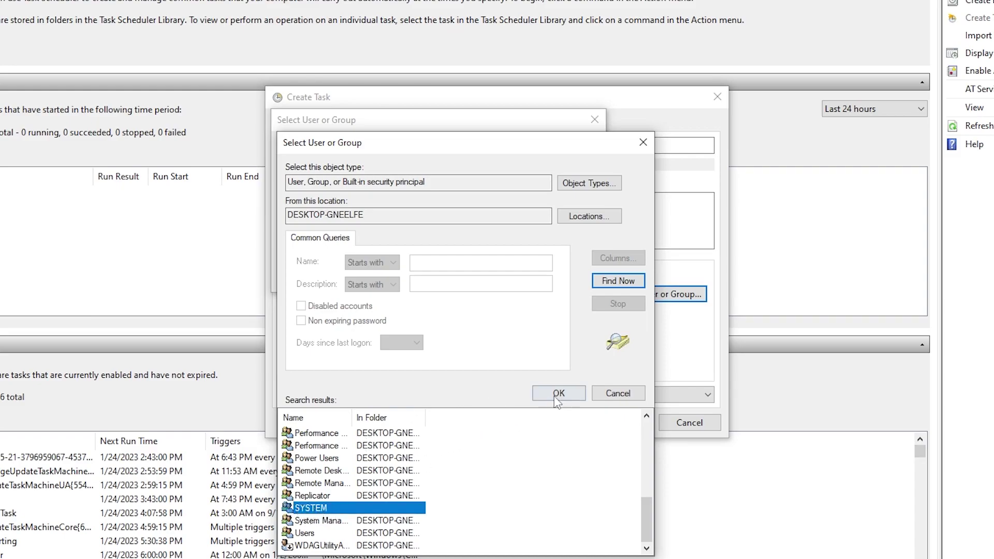
pyautogui.doubleClick(337, 510)
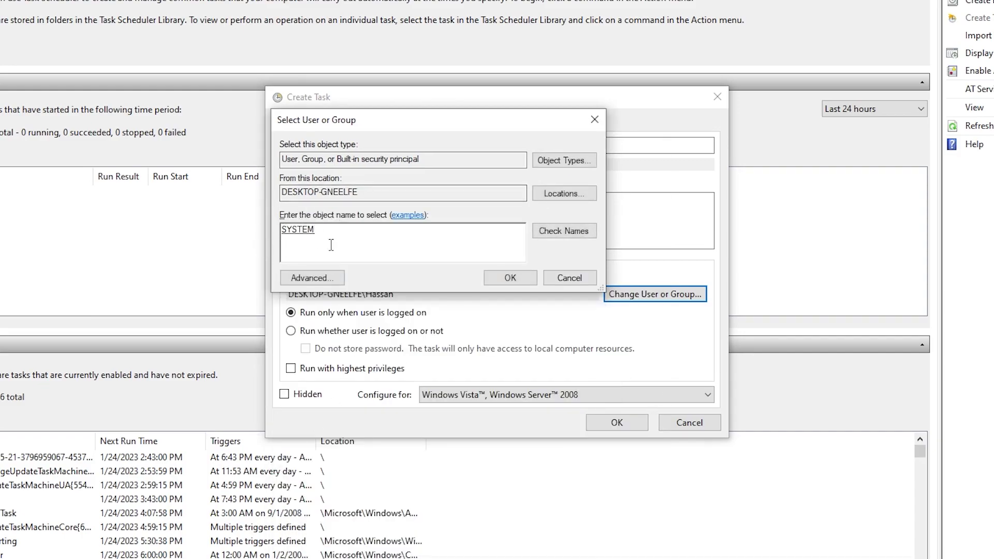
pyautogui.click(510, 278)
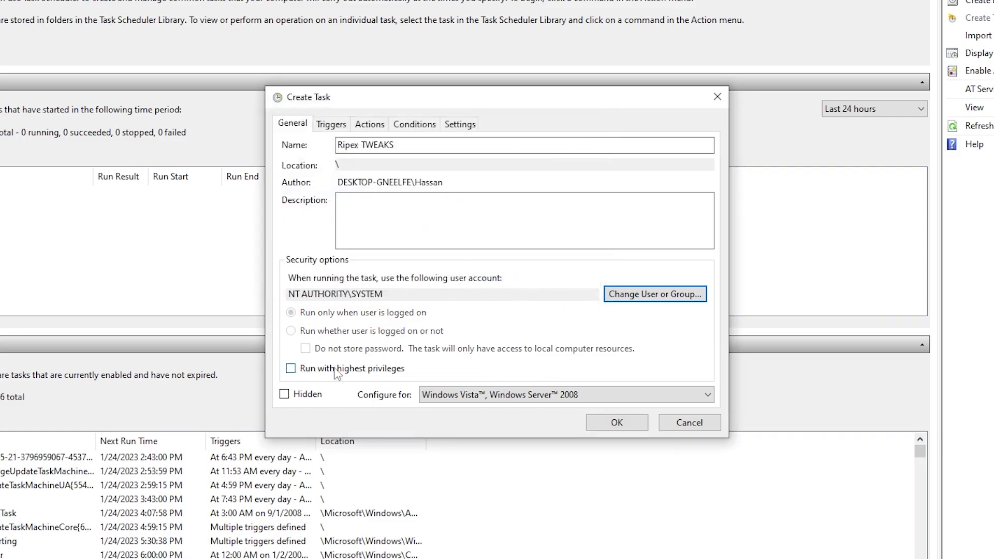
# Enable Run with highest privileges and mark the task Hidden.
pyautogui.click(291, 369)
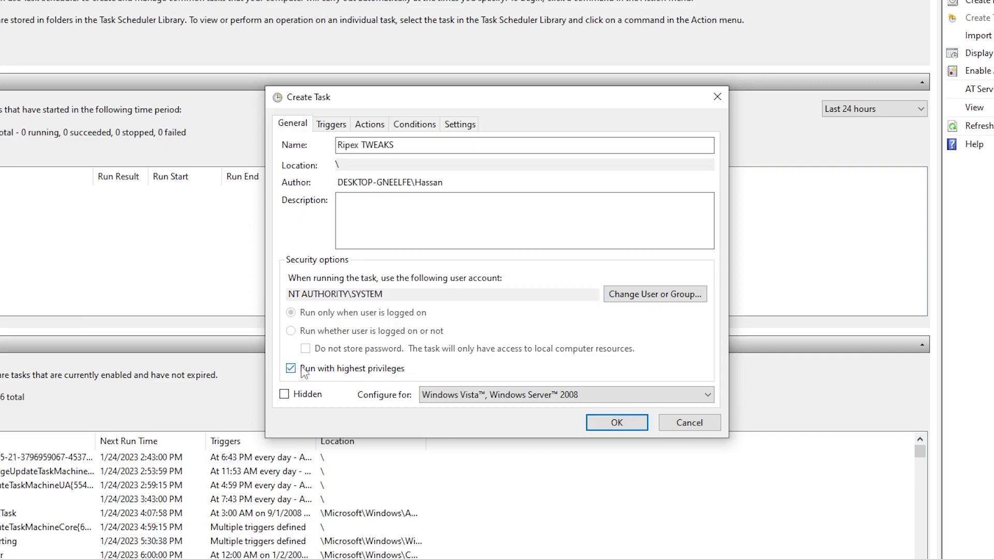
pyautogui.click(285, 394)
pyautogui.click(333, 130)
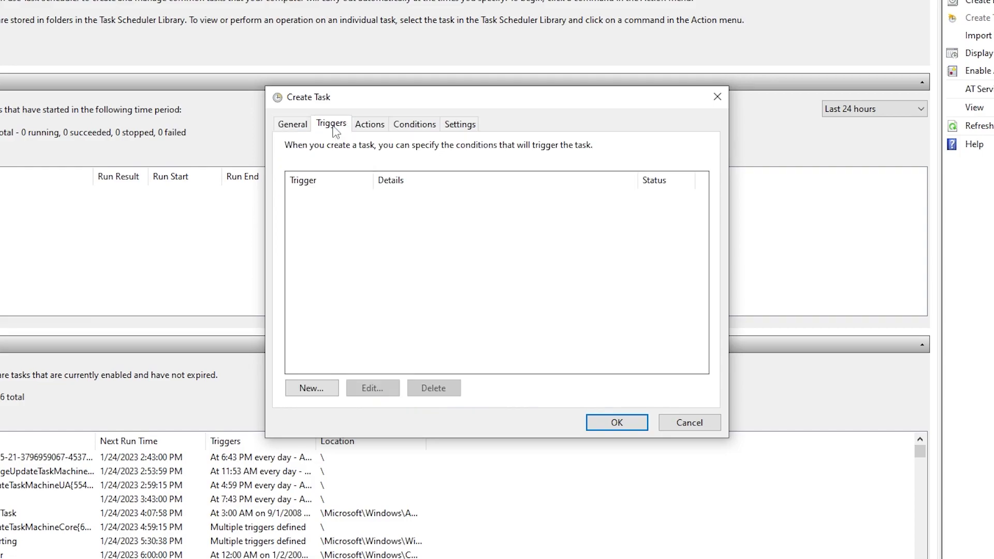
# Add a one-time 2:14 PM trigger repeating every 5 minutes indefinitely.
pyautogui.click(313, 388)
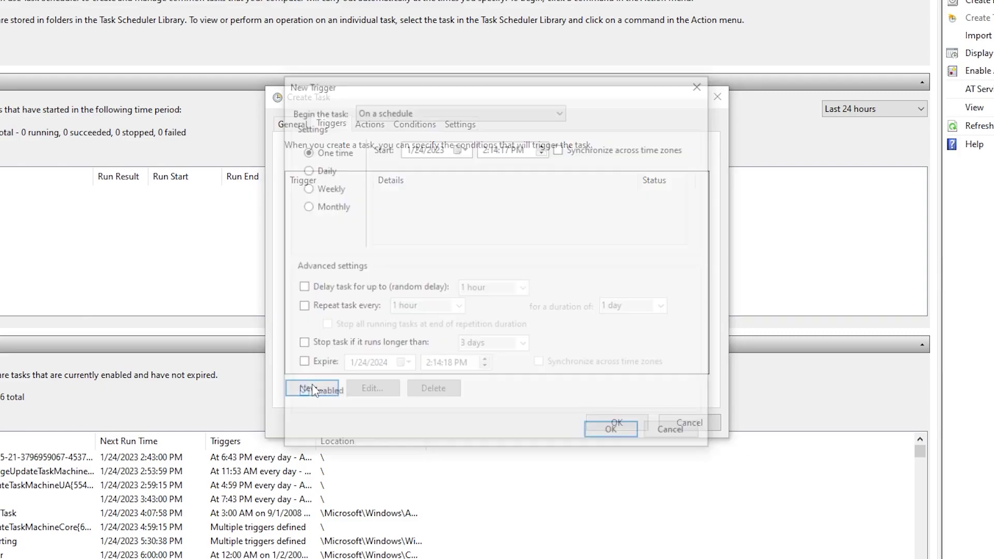
pyautogui.click(300, 307)
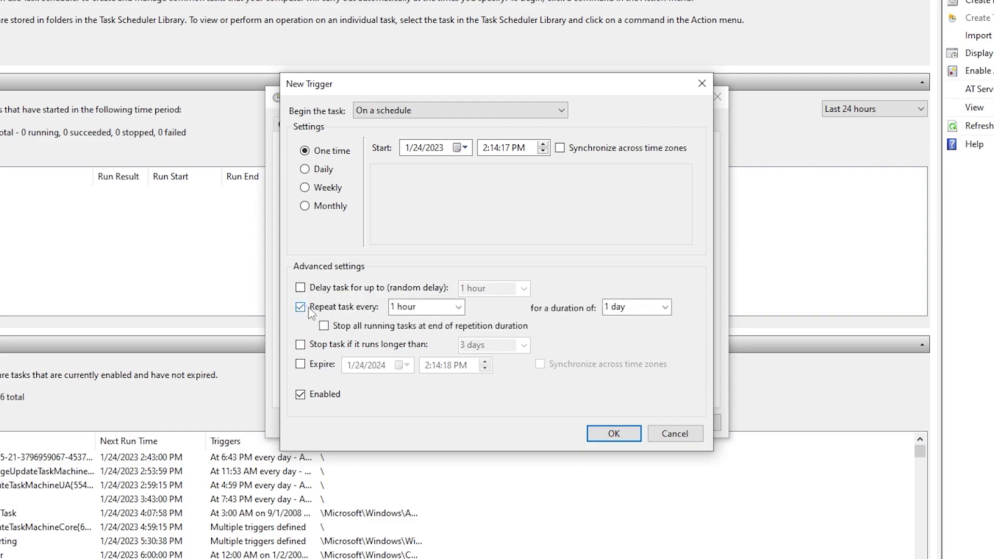
pyautogui.click(458, 307)
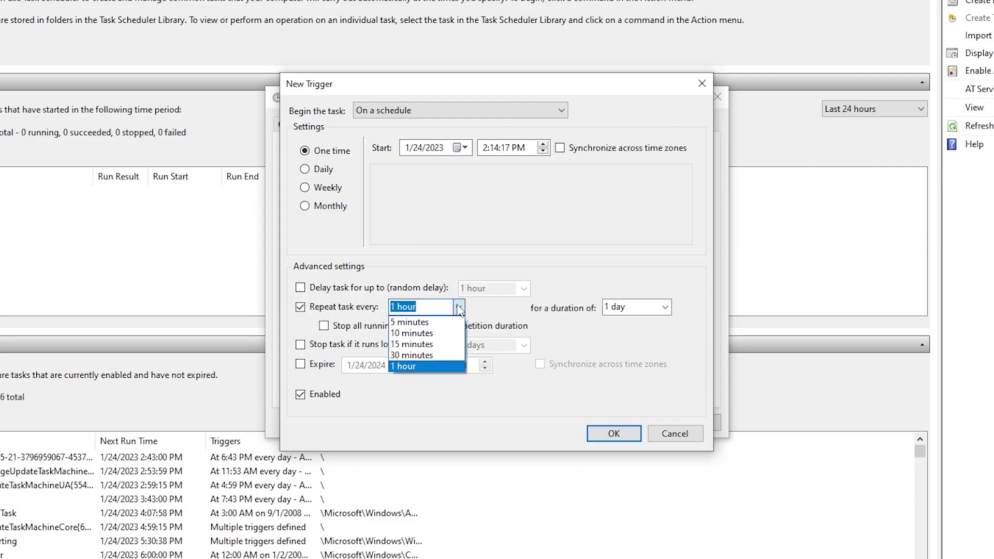
pyautogui.click(416, 322)
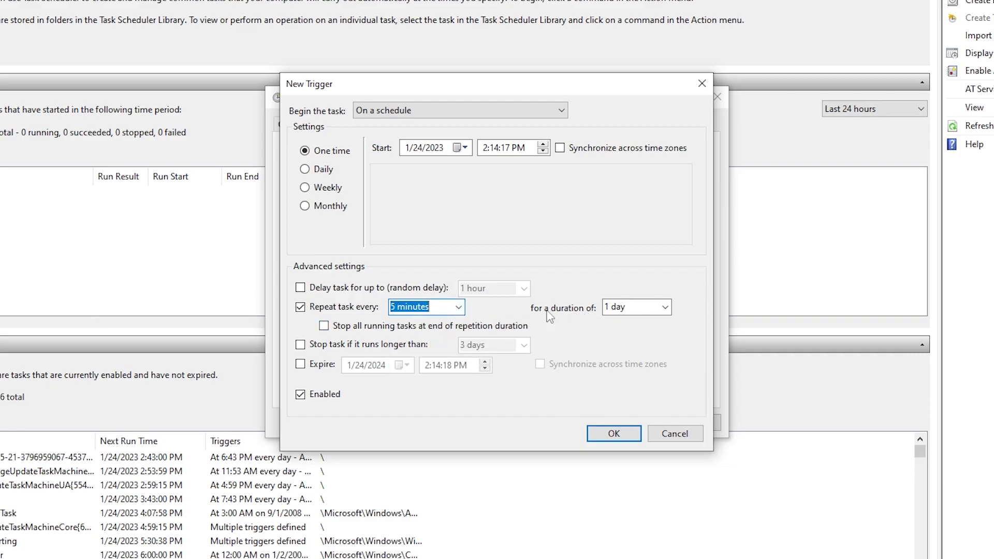
pyautogui.click(666, 308)
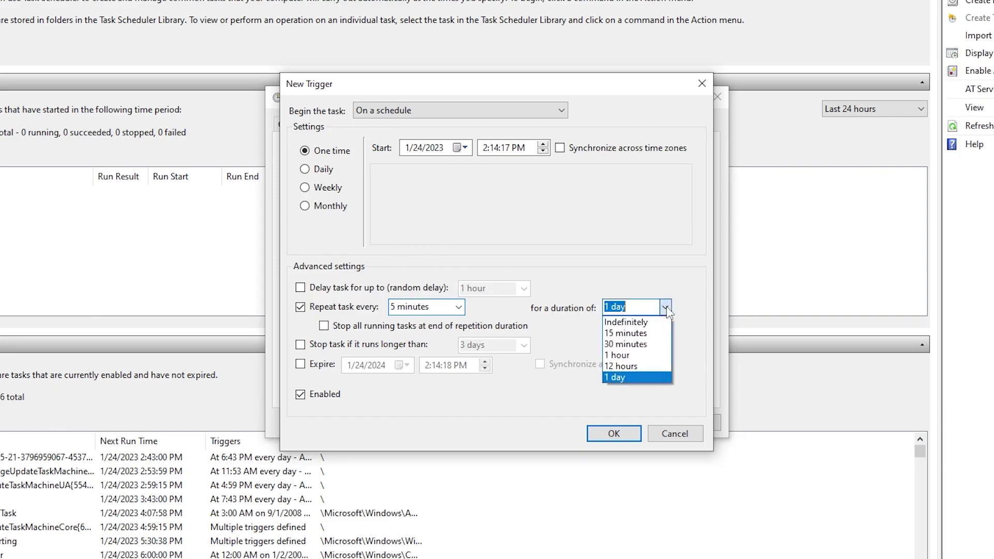
pyautogui.click(627, 323)
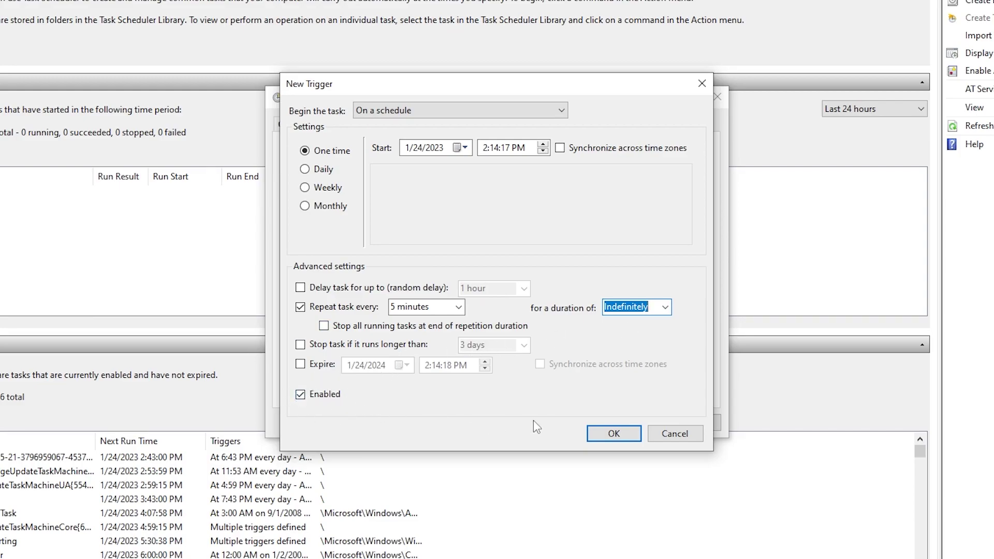
pyautogui.click(613, 434)
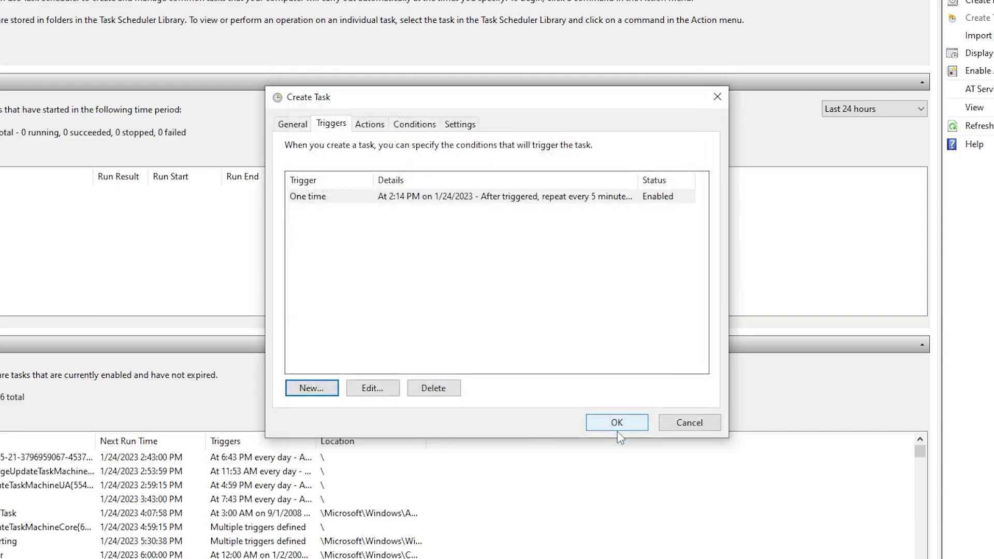
# Add a Start a program action for C:\Empty Standby List\EmptyStandbyList.exe.
pyautogui.click(367, 129)
pyautogui.click(309, 396)
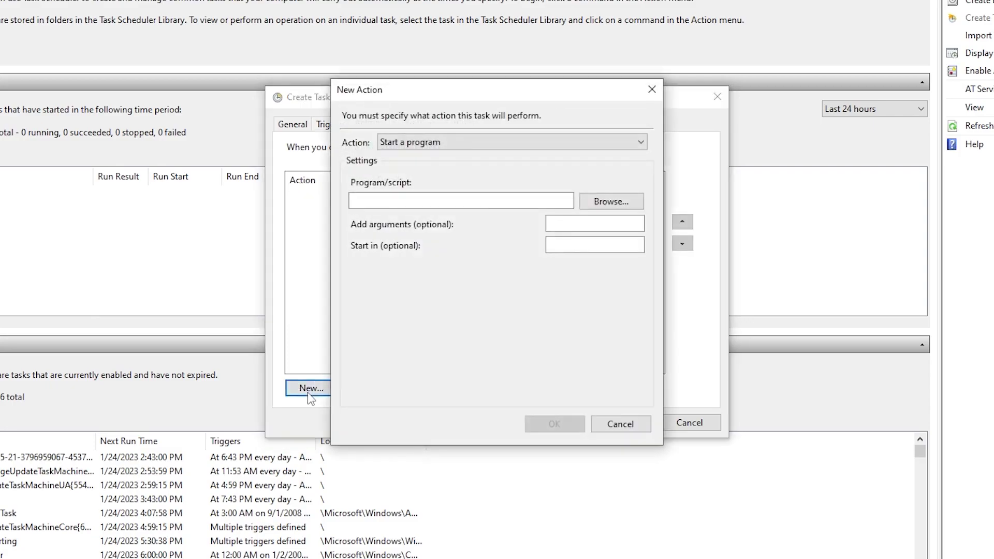
pyautogui.click(612, 202)
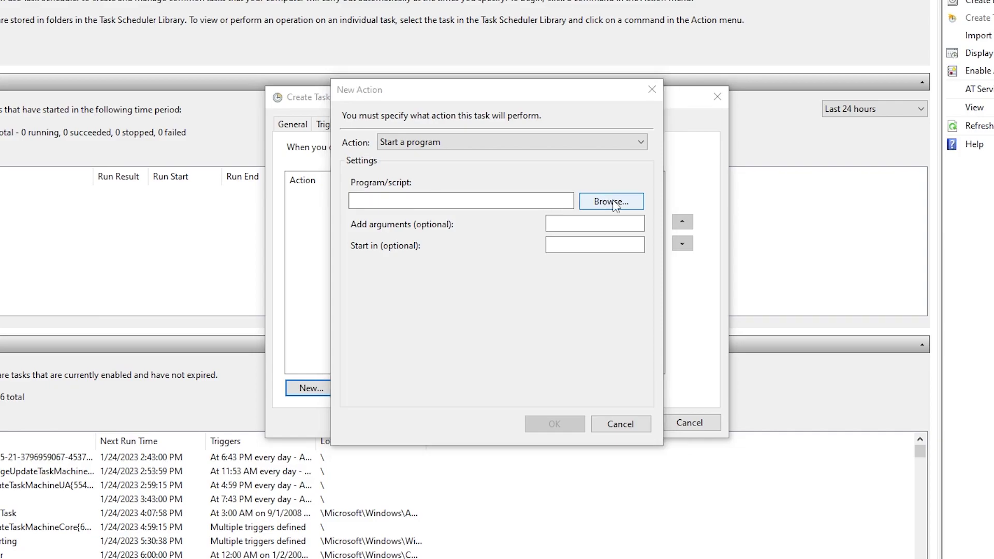
pyautogui.click(384, 420)
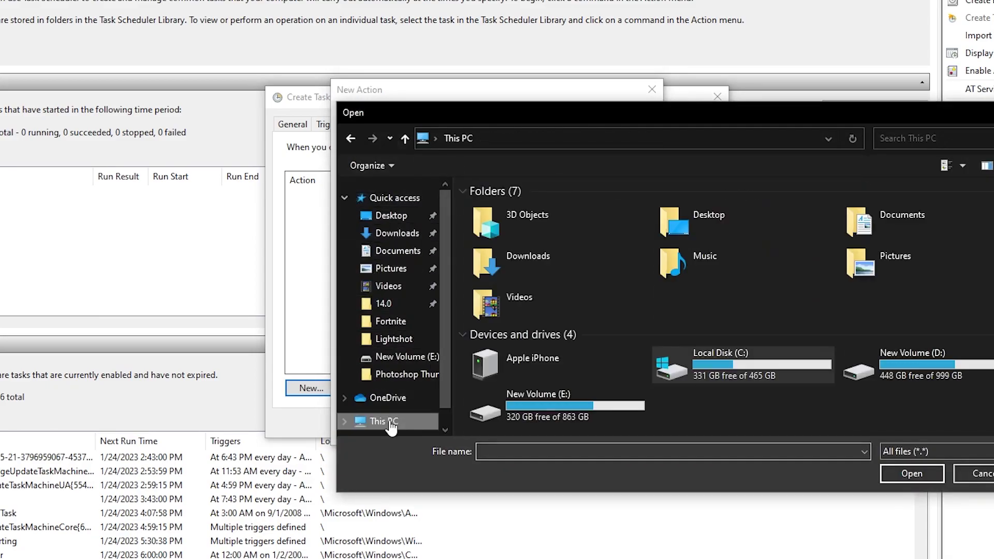
pyautogui.doubleClick(709, 356)
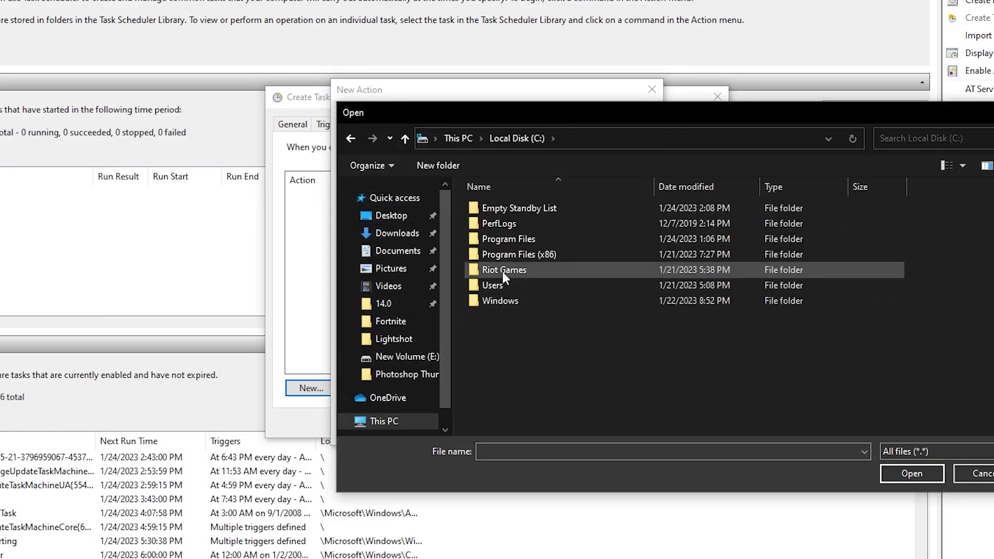
pyautogui.doubleClick(533, 207)
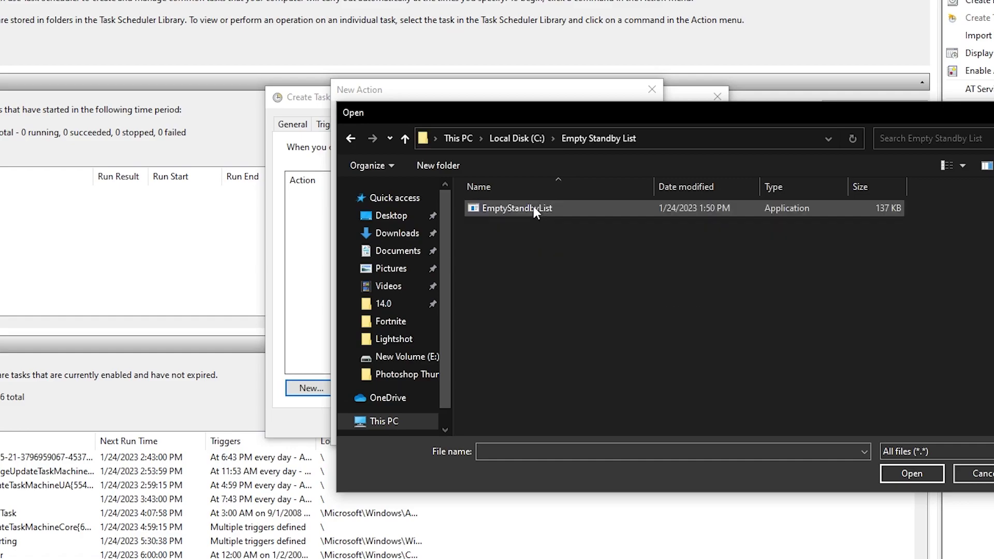
pyautogui.click(503, 207)
pyautogui.click(909, 473)
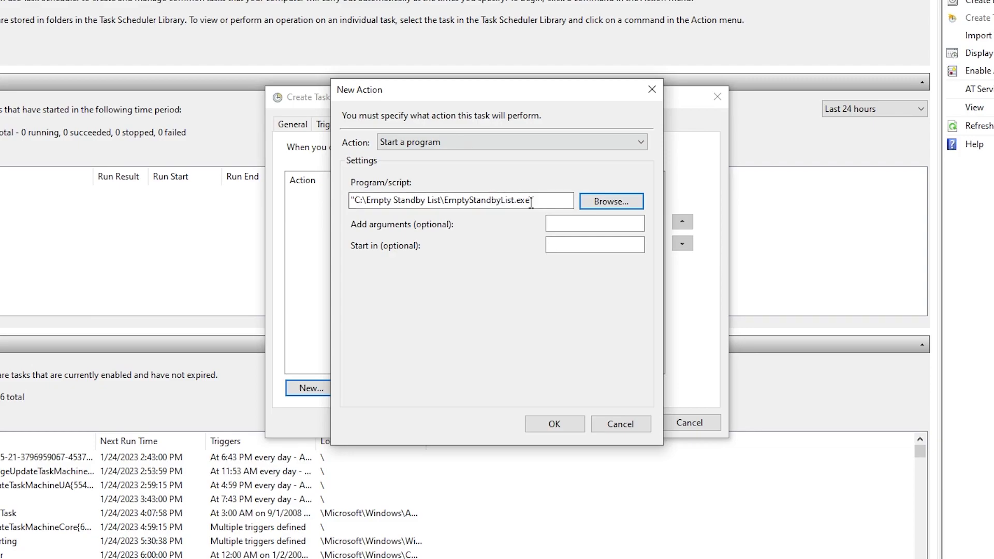
# Save the action and the task, and confirm Ripex TWEAKS appears among active tasks.
pyautogui.click(559, 425)
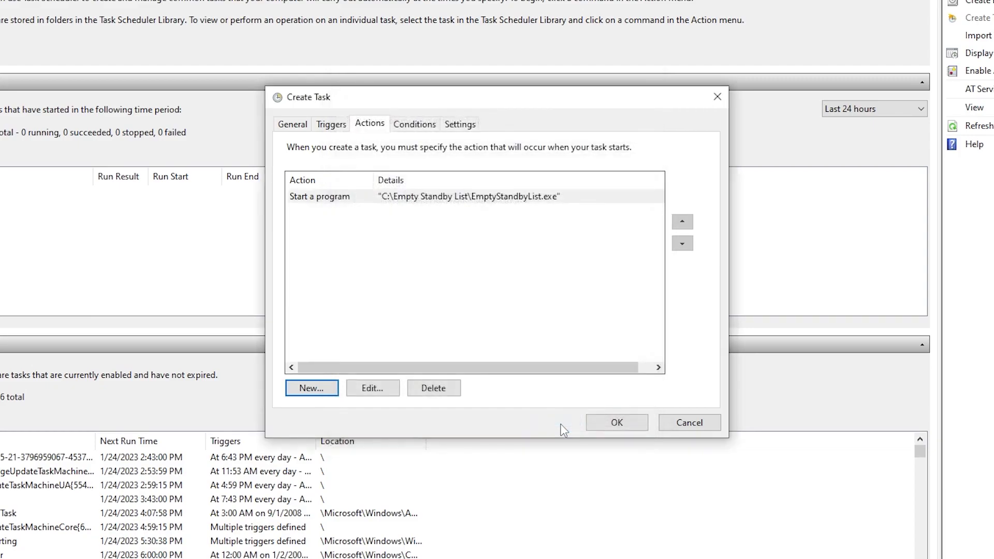
pyautogui.click(608, 424)
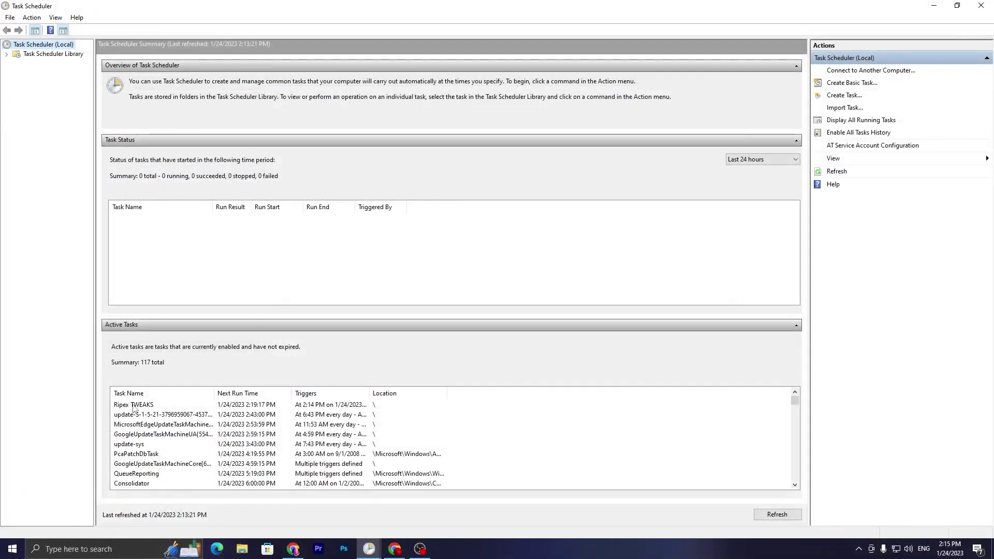
pyautogui.click(134, 407)
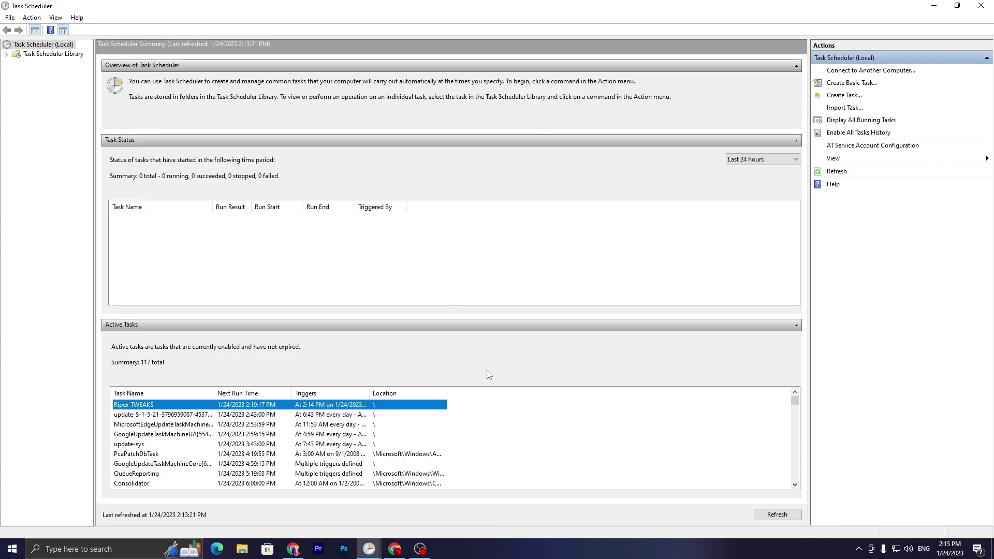
# Close Task Scheduler, recheck Resource Monitor showing 10062 MB standby, and open File Explorer.
pyautogui.click(981, 5)
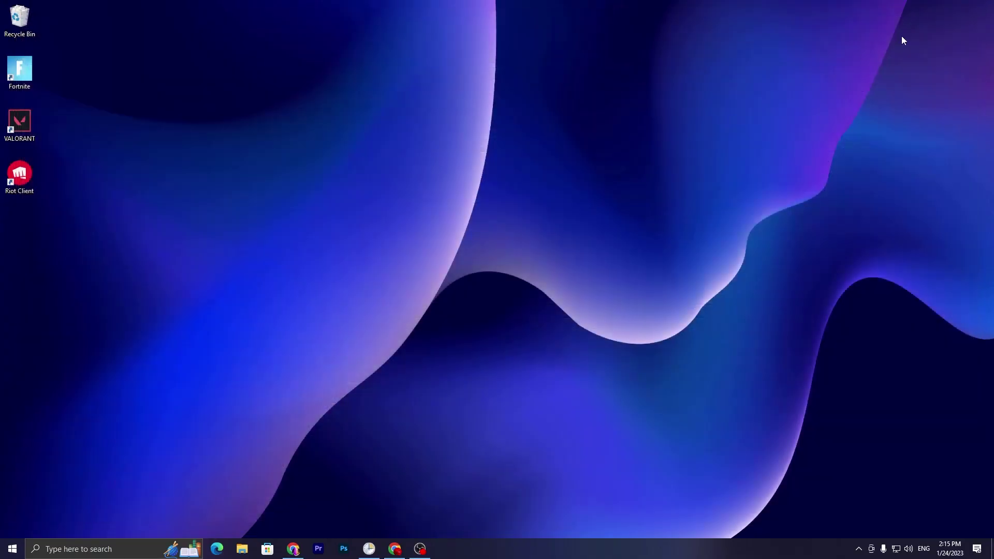
pyautogui.rightClick(574, 548)
pyautogui.click(591, 505)
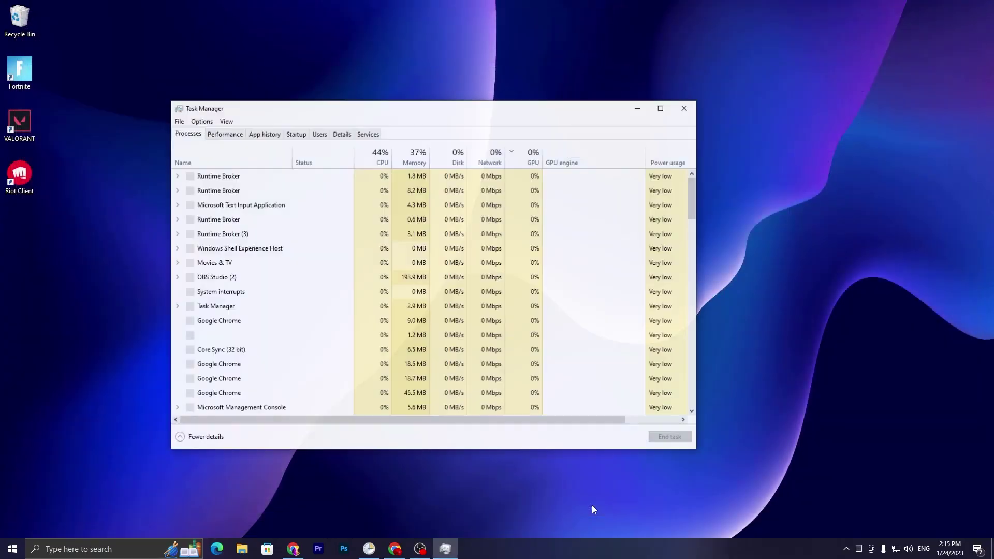
pyautogui.click(224, 134)
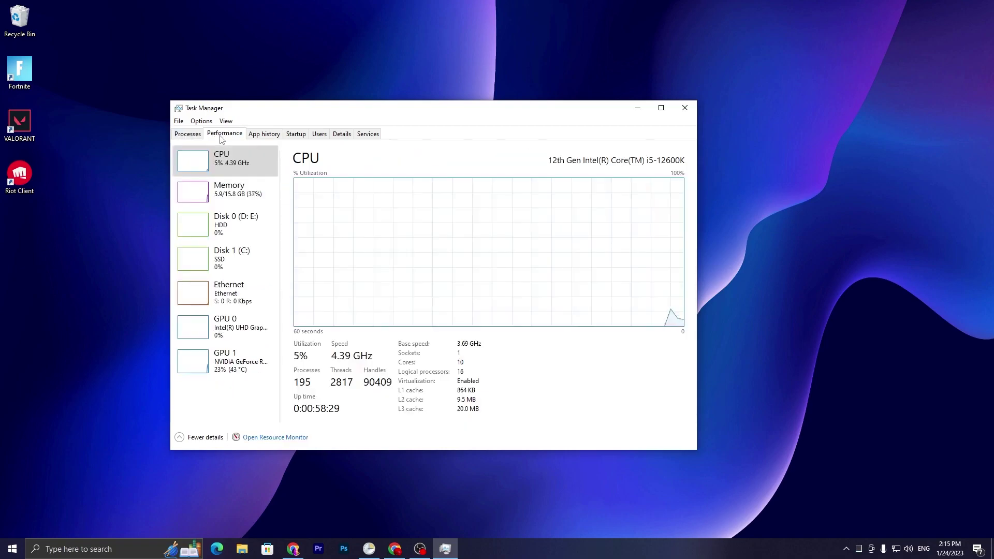
pyautogui.click(269, 437)
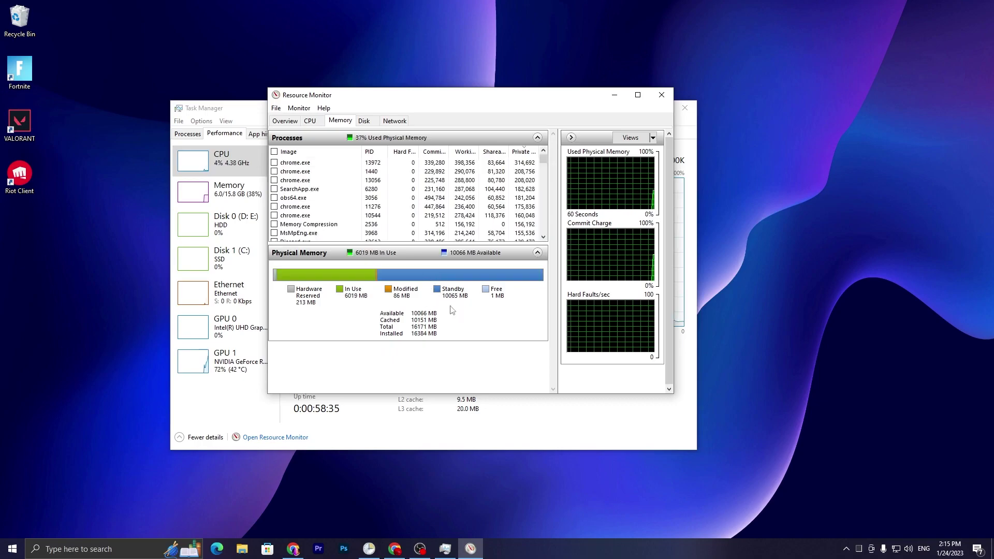
pyautogui.click(244, 551)
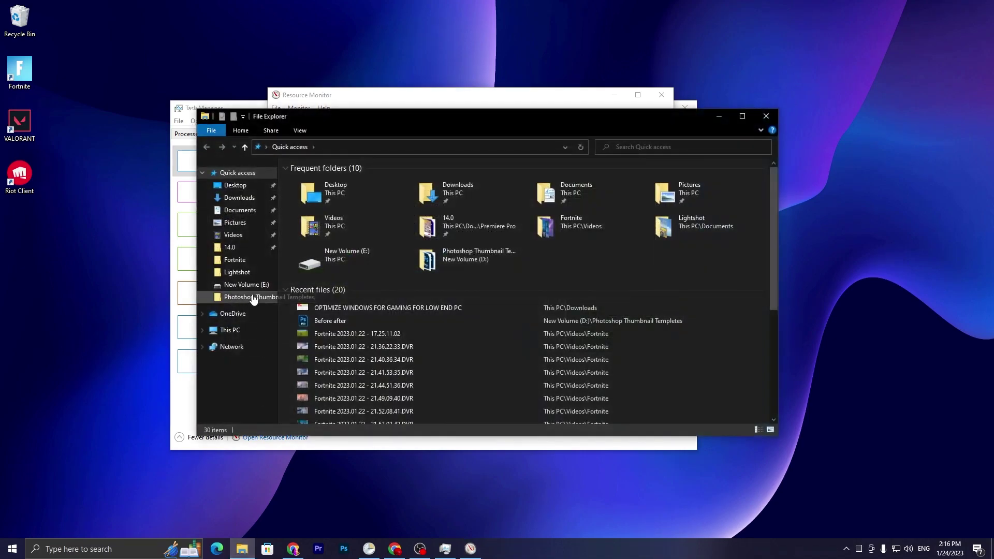
# Open the Empty Standby List folder on Local Disk (C:) beside Resource Monitor.
pyautogui.click(230, 330)
pyautogui.doubleClick(434, 301)
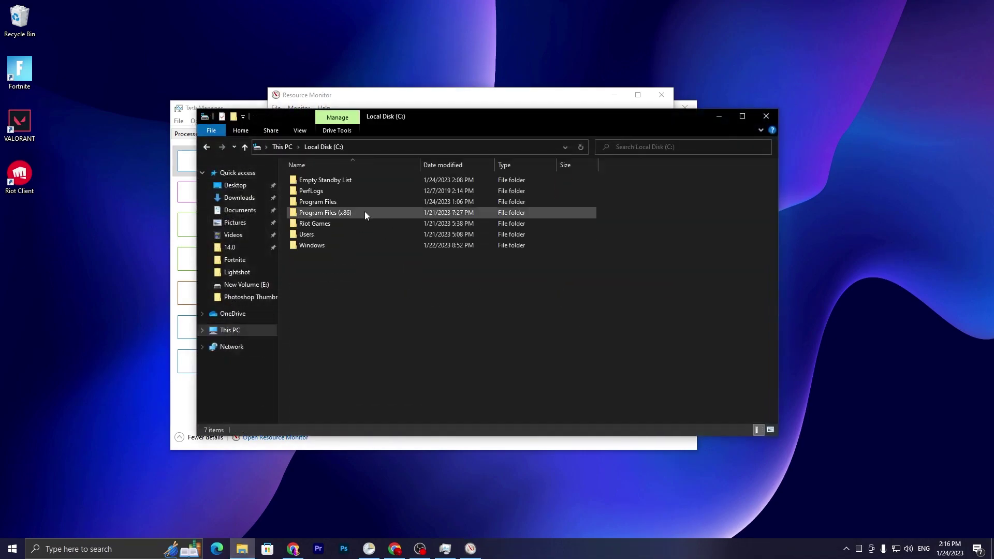
pyautogui.doubleClick(336, 180)
pyautogui.moveTo(347, 122); pyautogui.dragTo(835, 131)
# Run EmptyStandbyList as administrator, approve UAC, and close File Explorer.
pyautogui.click(823, 189)
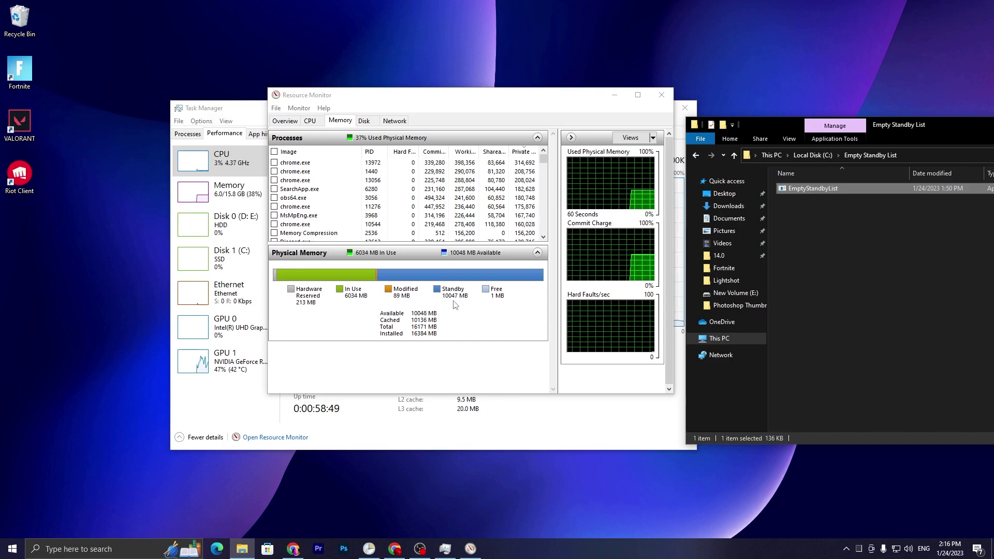
pyautogui.rightClick(808, 188)
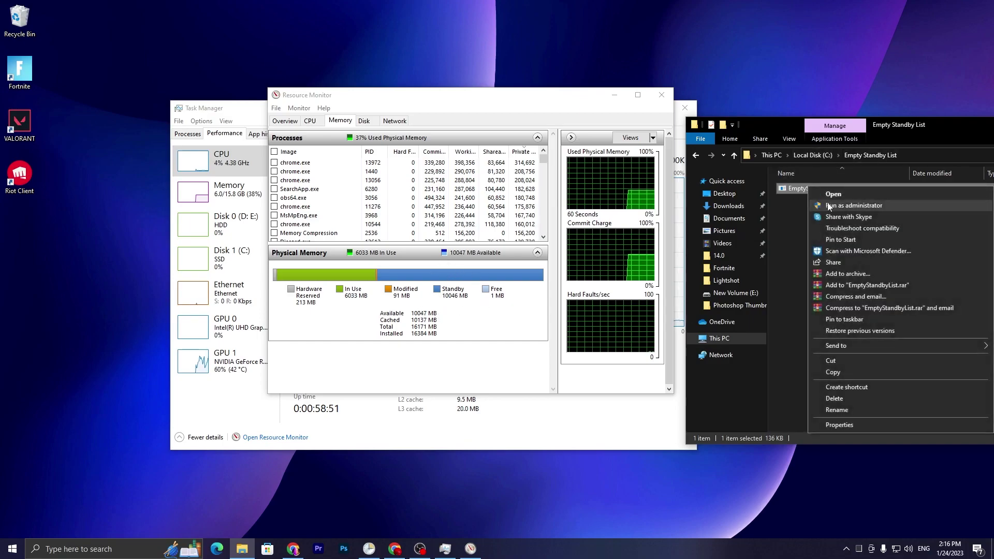
pyautogui.click(849, 205)
pyautogui.click(814, 372)
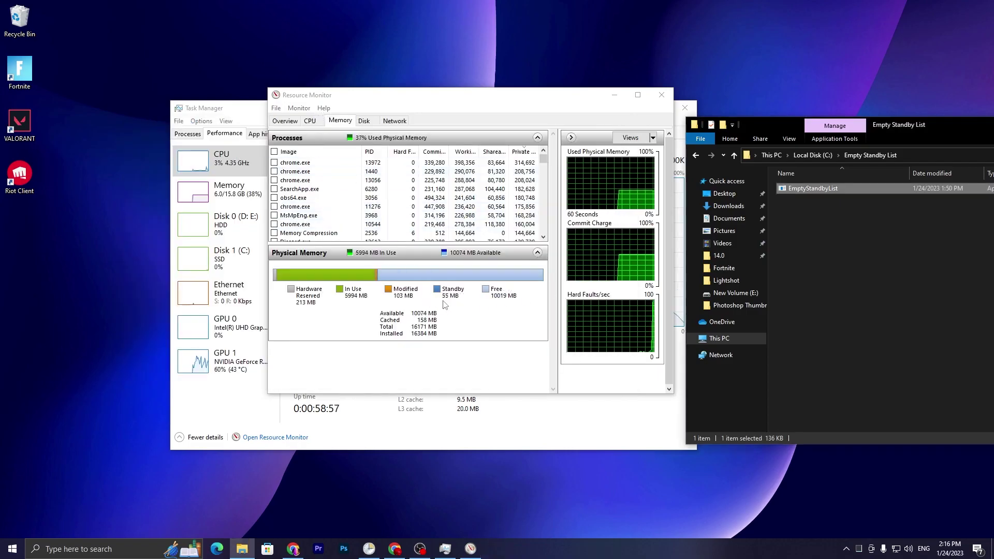
pyautogui.moveTo(906, 126); pyautogui.dragTo(265, 131)
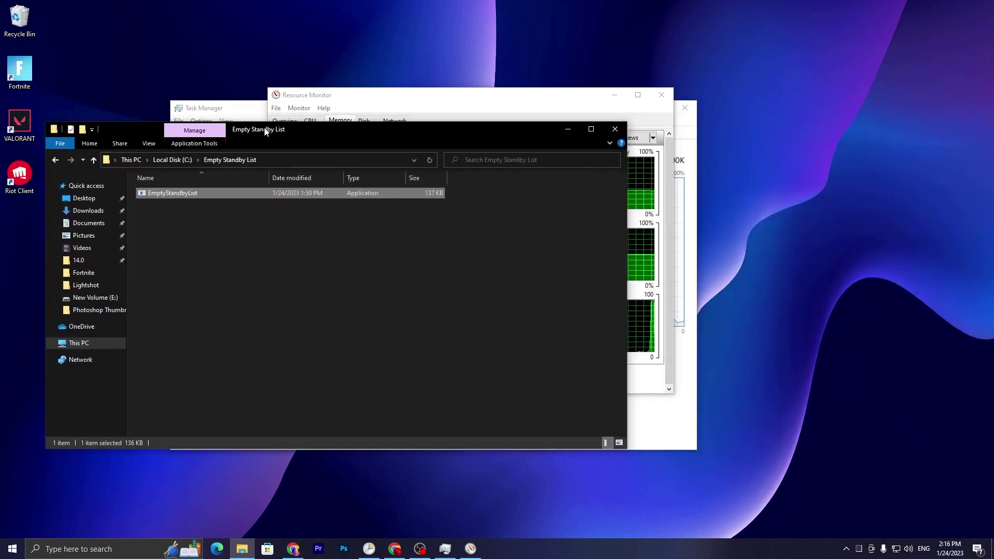
pyautogui.click(615, 130)
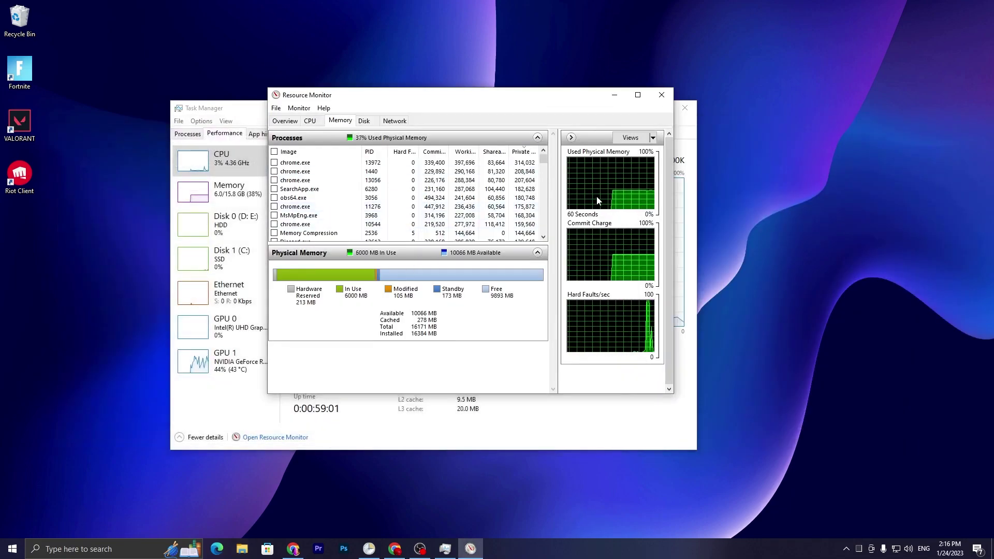